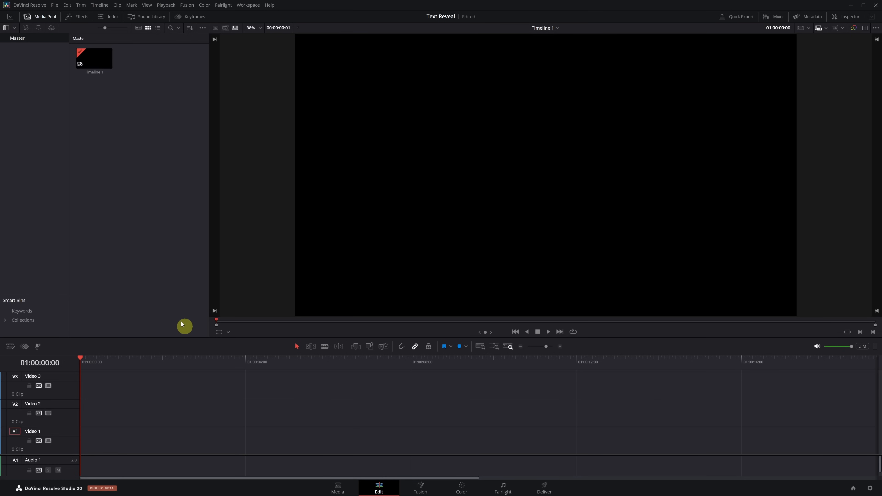
Create a new Fusion composition clip with the default settings and place it at the start of the Video 1 track.
right_click(128, 211)
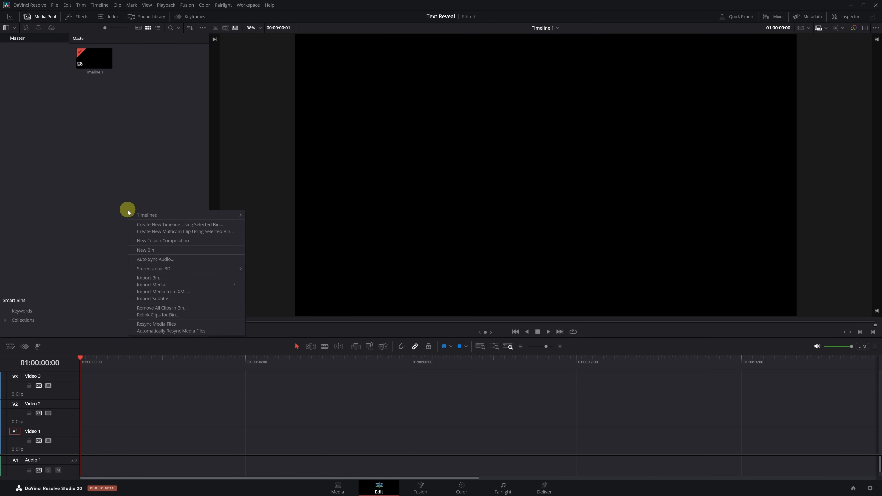
click(159, 241)
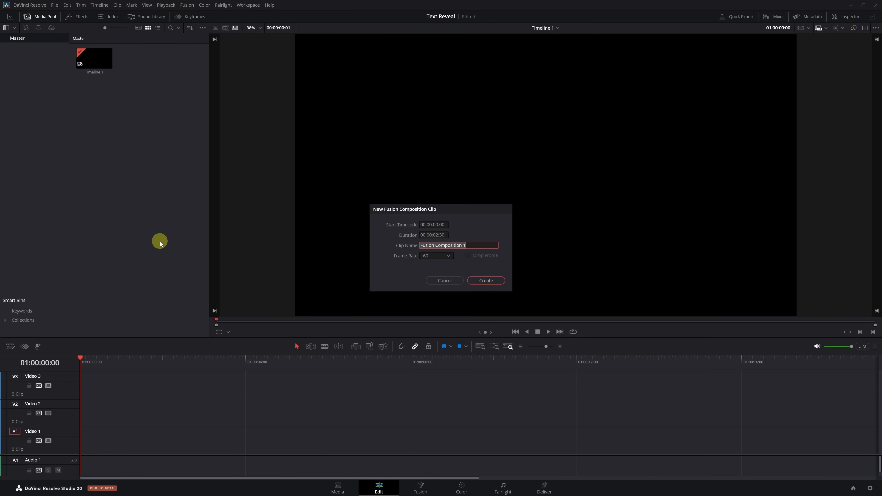
click(489, 284)
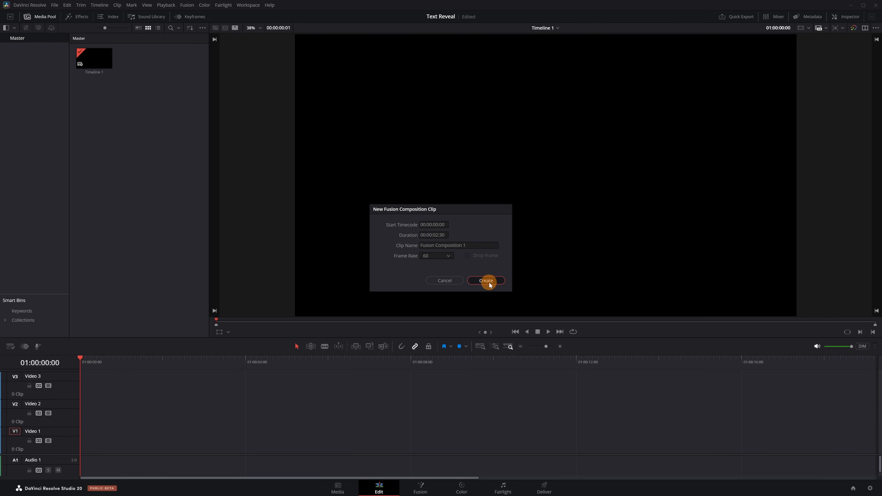
click(95, 59)
drag(94, 59, 132, 444)
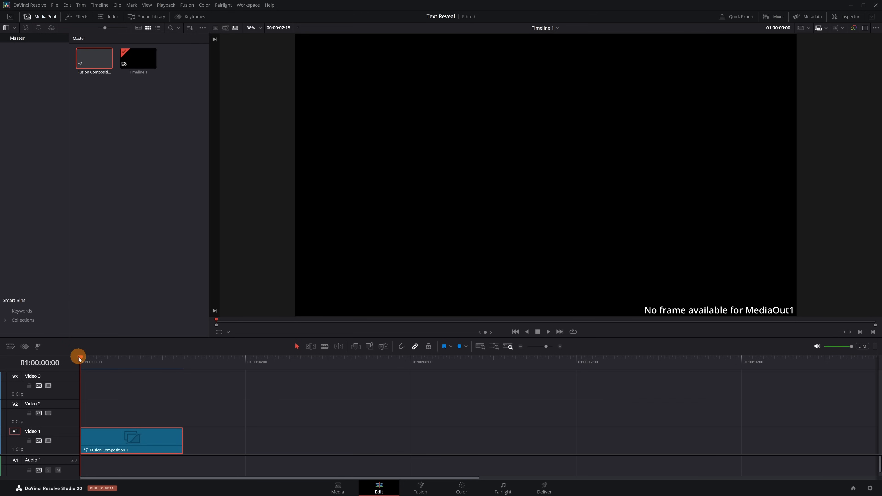
Open the composition in Fusion at frame 15, add a Background node and connect its output to MediaOut1.
drag(79, 358, 102, 359)
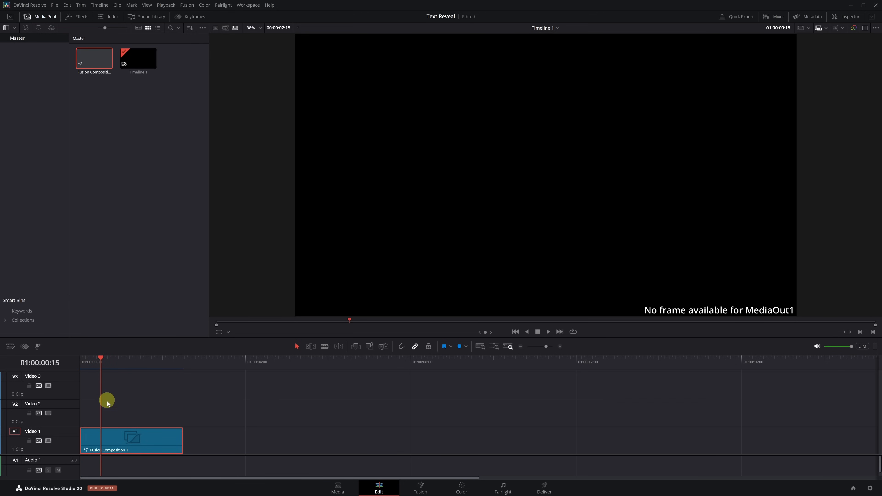
click(422, 487)
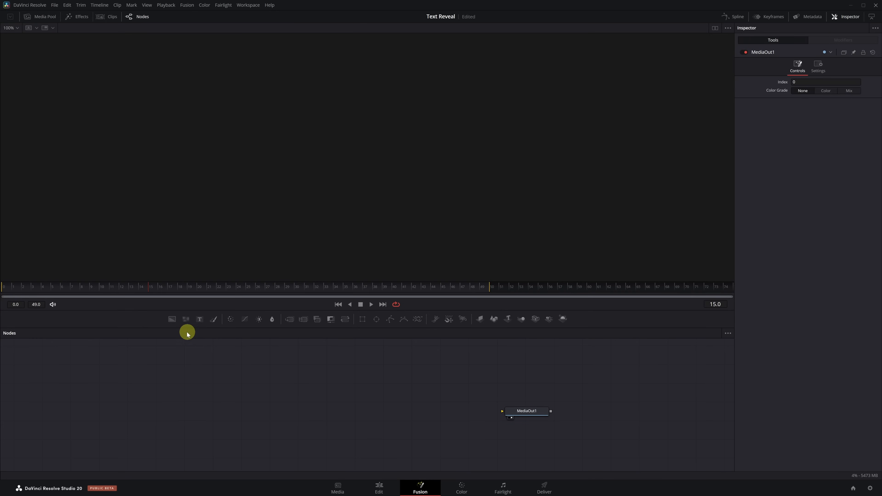
click(171, 323)
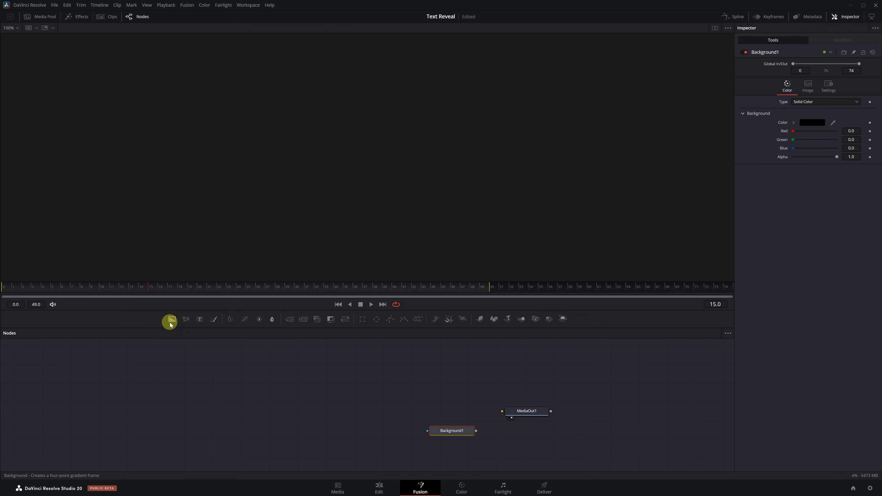
drag(448, 431, 296, 415)
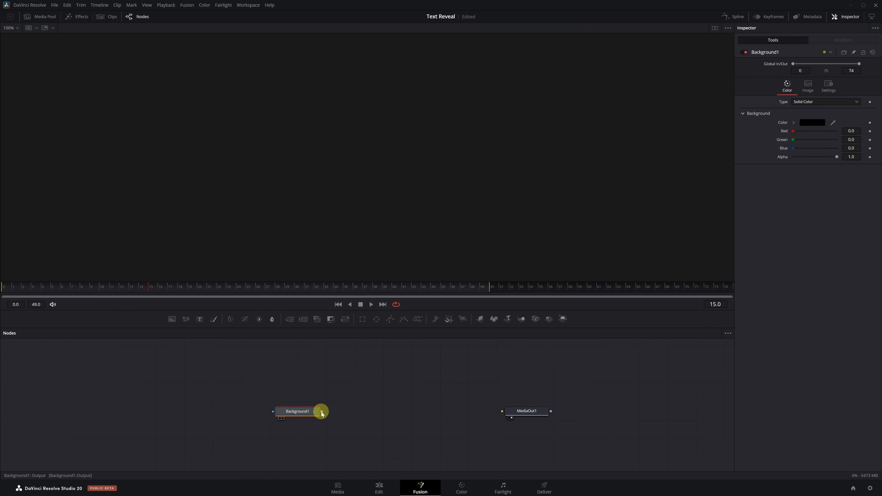
drag(321, 412, 502, 411)
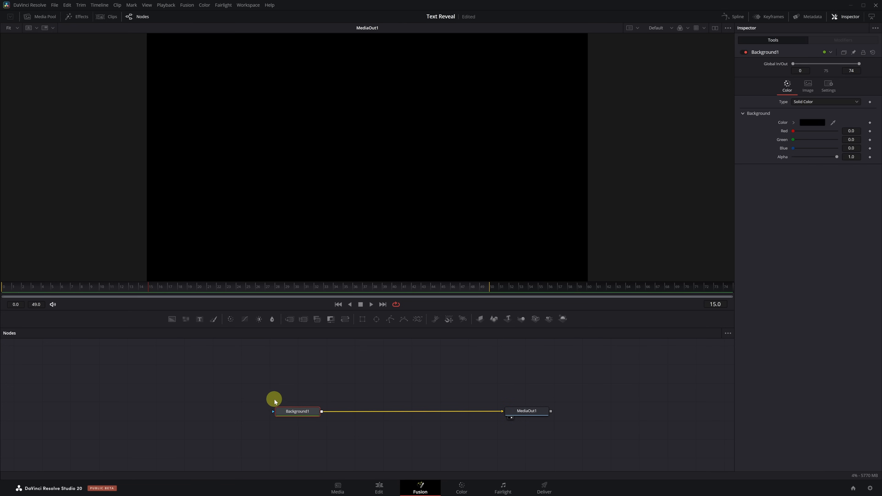
Add a Text node merged over the background, lining up Merge1 between Background1 and MediaOut1 with Text1 above it.
click(200, 320)
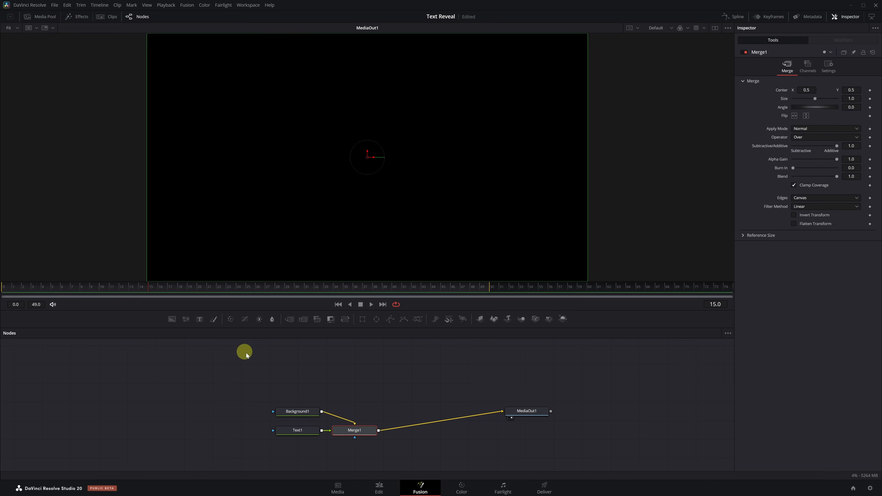
drag(361, 431, 407, 412)
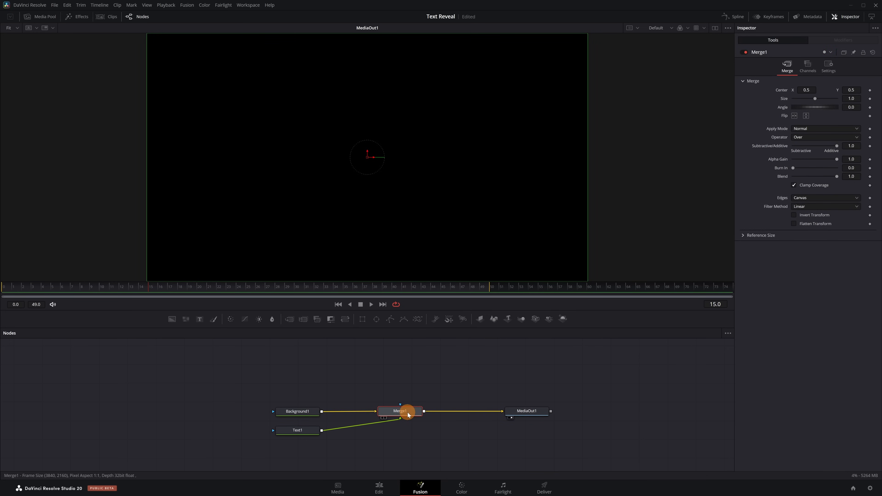
drag(297, 431, 417, 407)
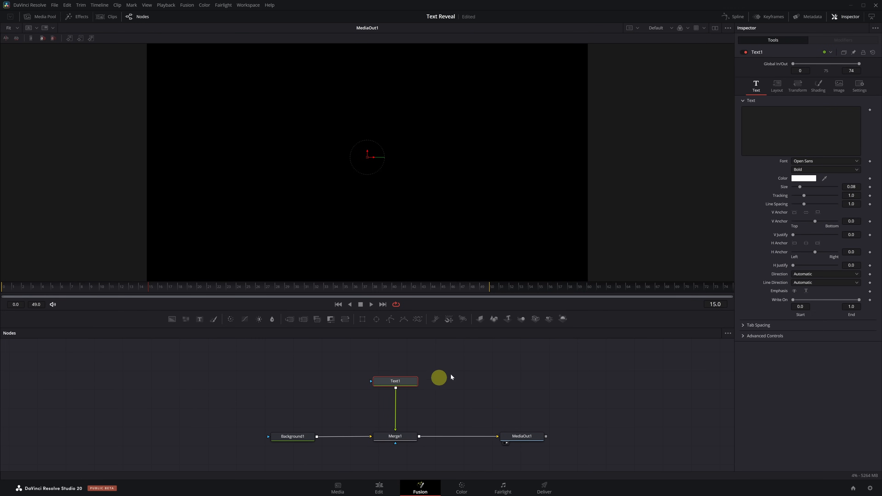
Enter "ANIMATE TEXT" in Text1 and style it in Montserrat Black at a size of about 0.122.
click(786, 133)
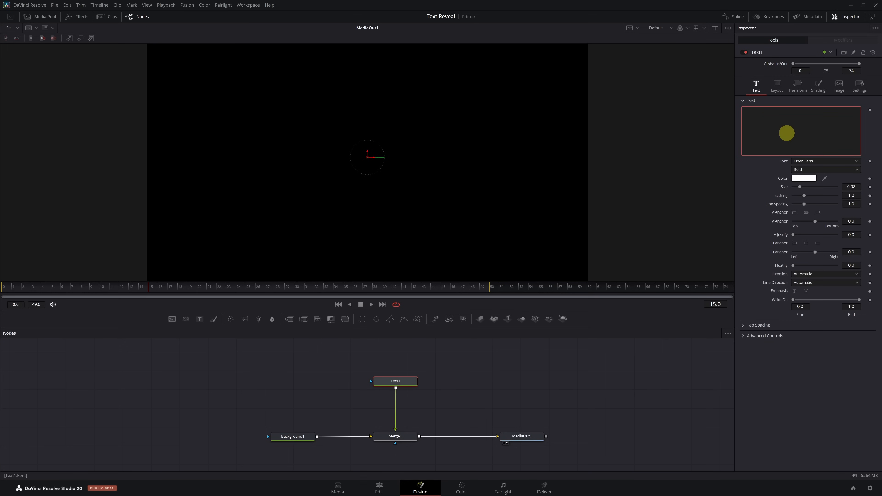
text(ANIMATE TEXT)
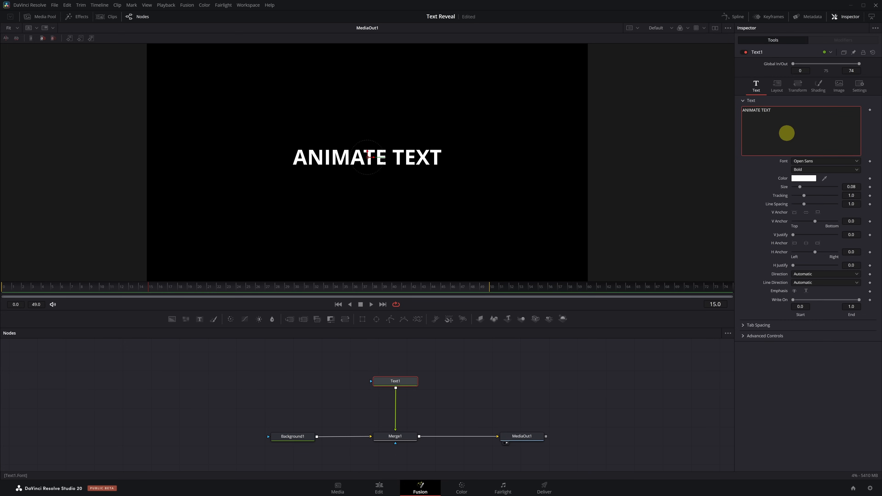
click(855, 161)
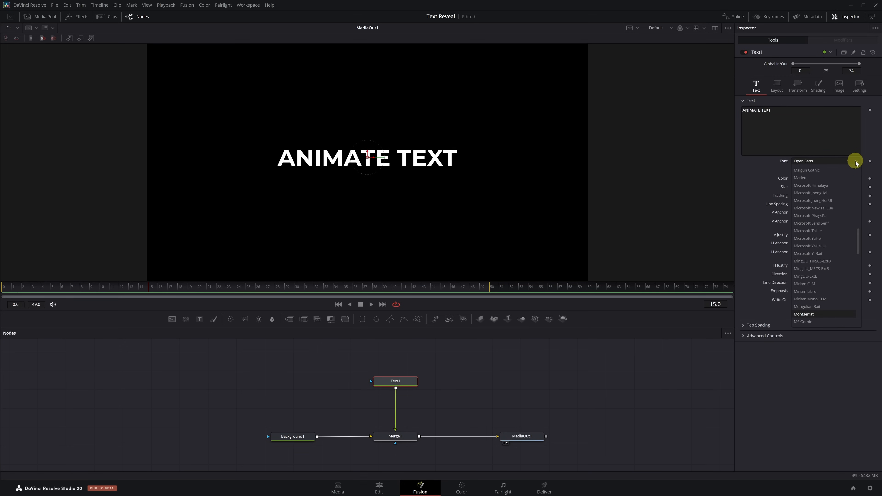
click(832, 315)
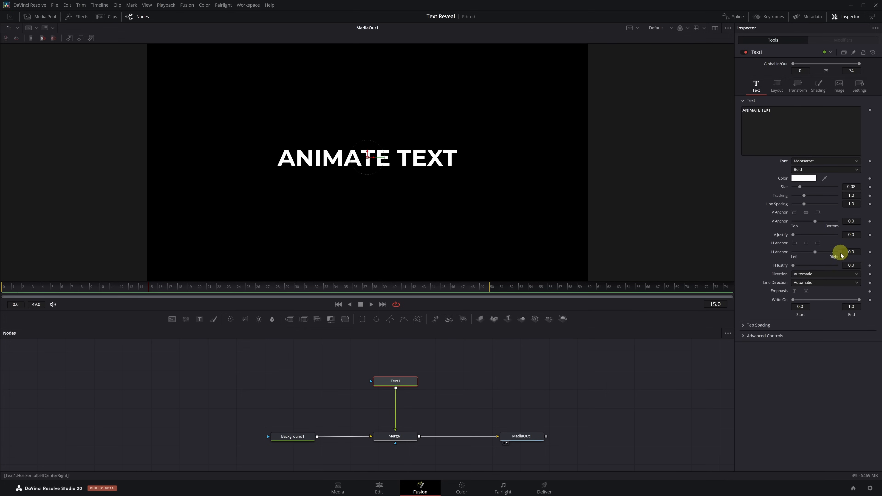
click(856, 170)
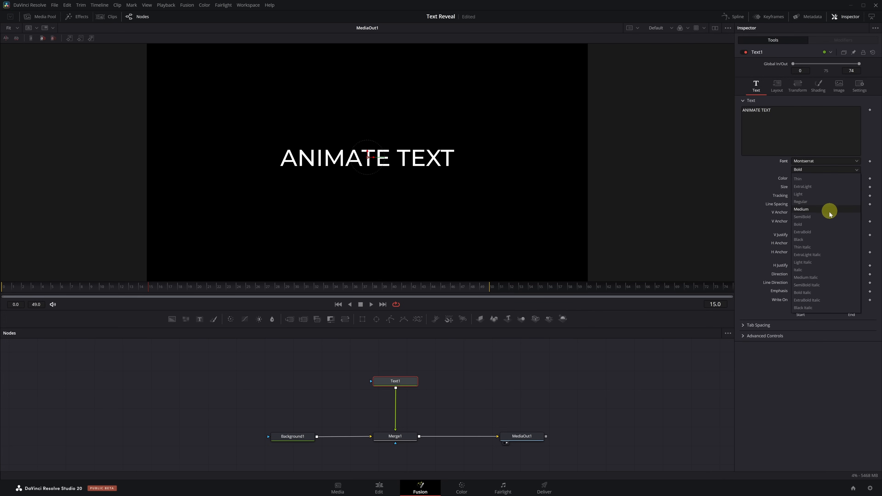
click(818, 240)
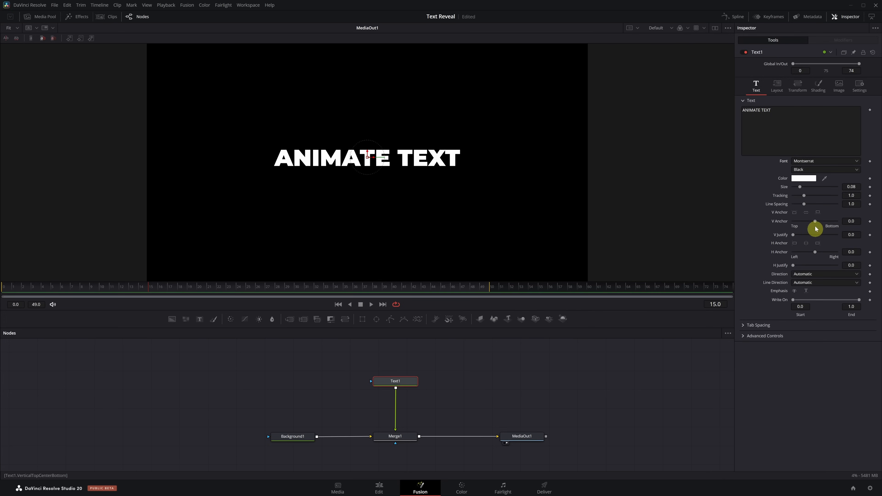
drag(800, 189, 804, 189)
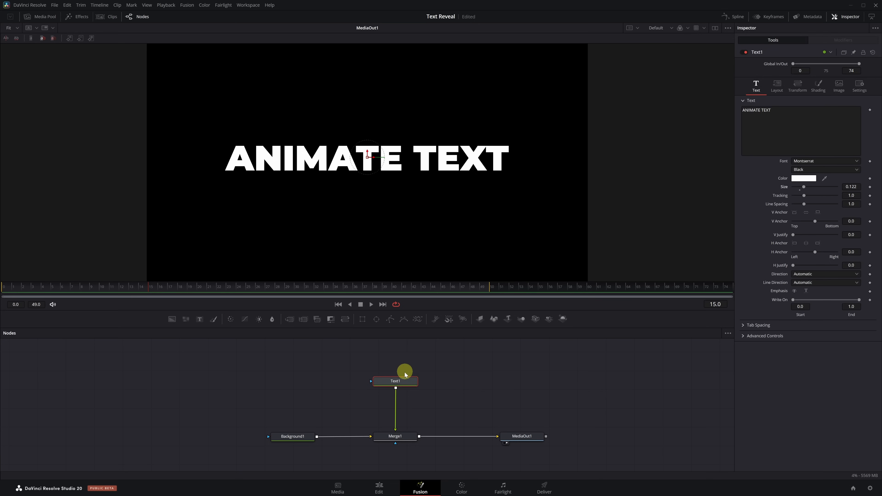
Add a Rectangle mask to Text1 and resize it around the words to about 0.95 wide and 0.13 high.
click(396, 383)
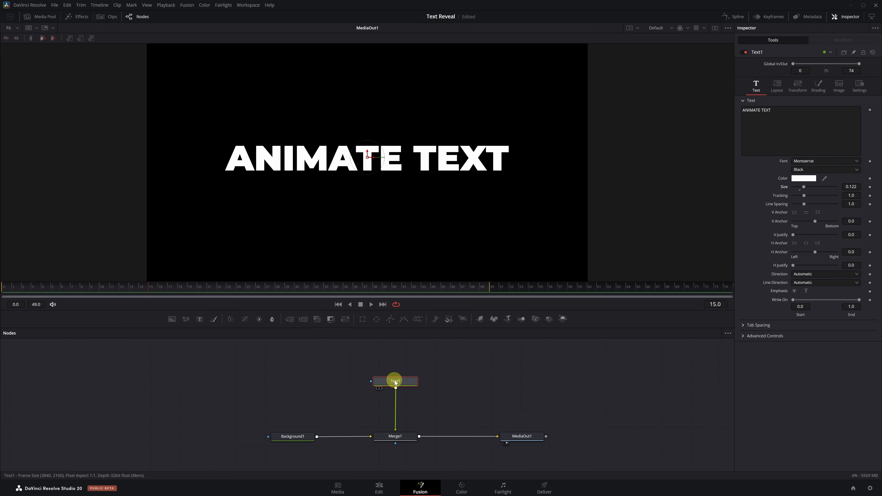
click(363, 320)
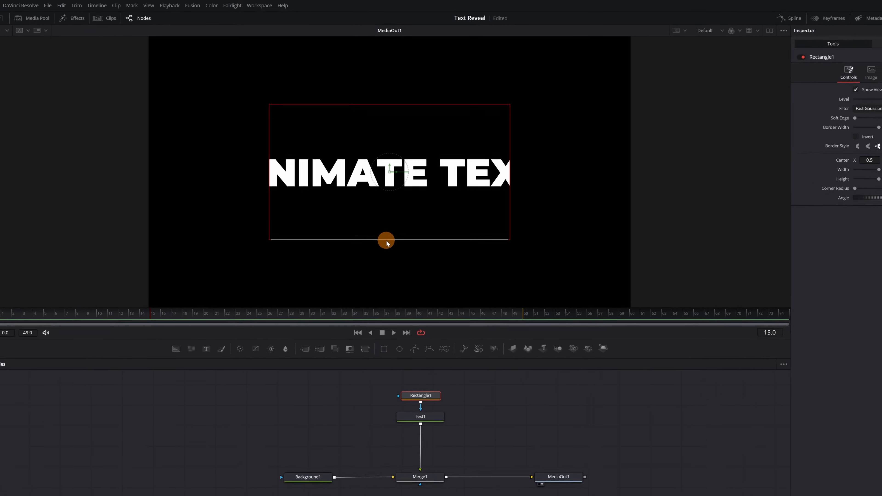
drag(386, 240, 392, 192)
drag(442, 230, 444, 226)
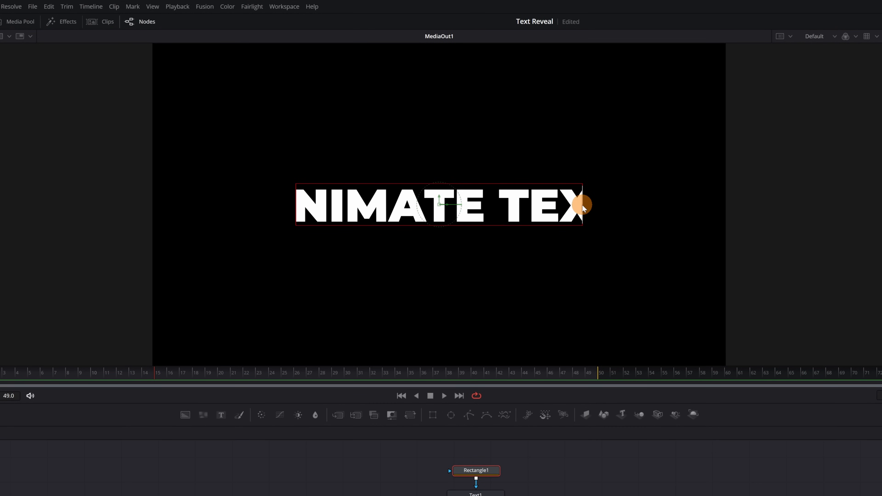
drag(583, 204, 712, 206)
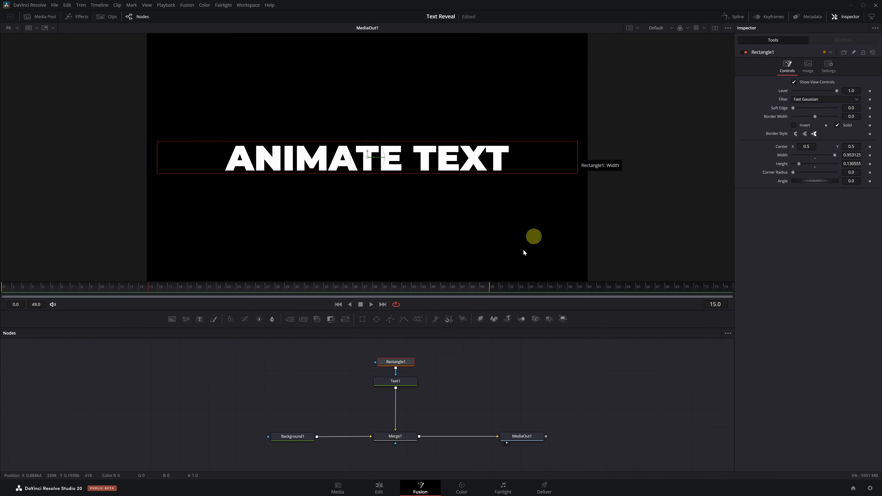
Apply a Follower modifier to the text content of Text1.
click(404, 383)
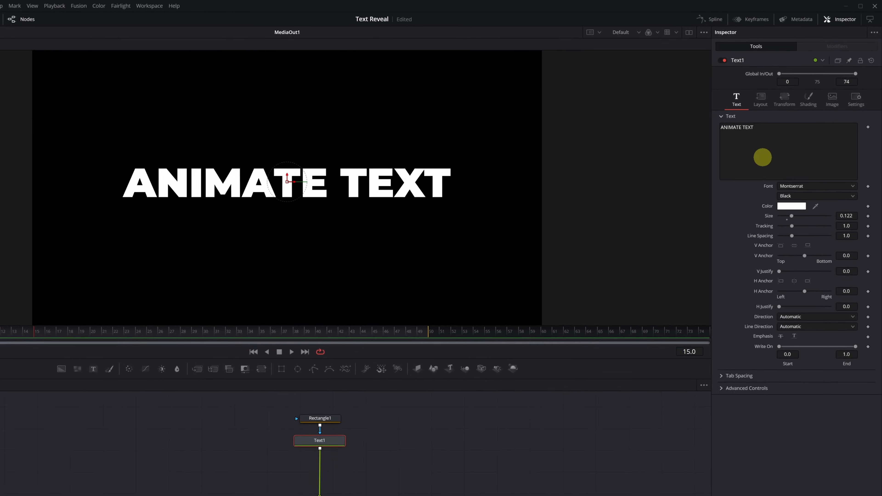
right_click(765, 155)
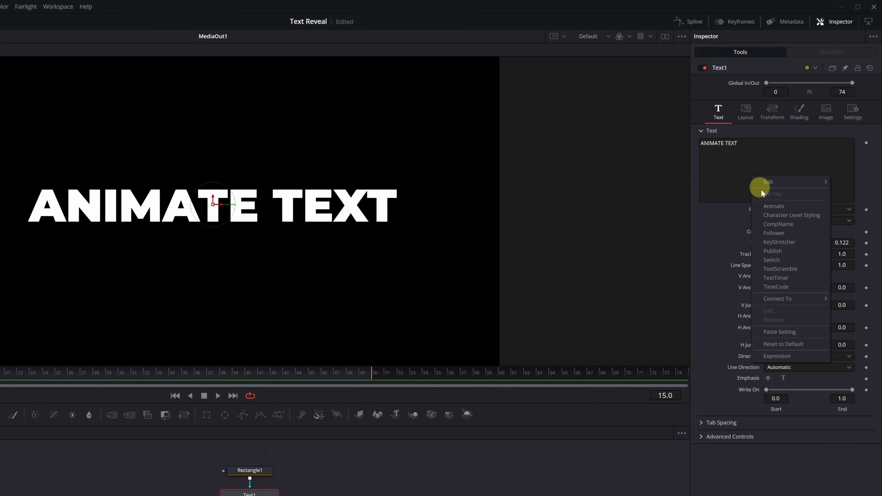
click(786, 234)
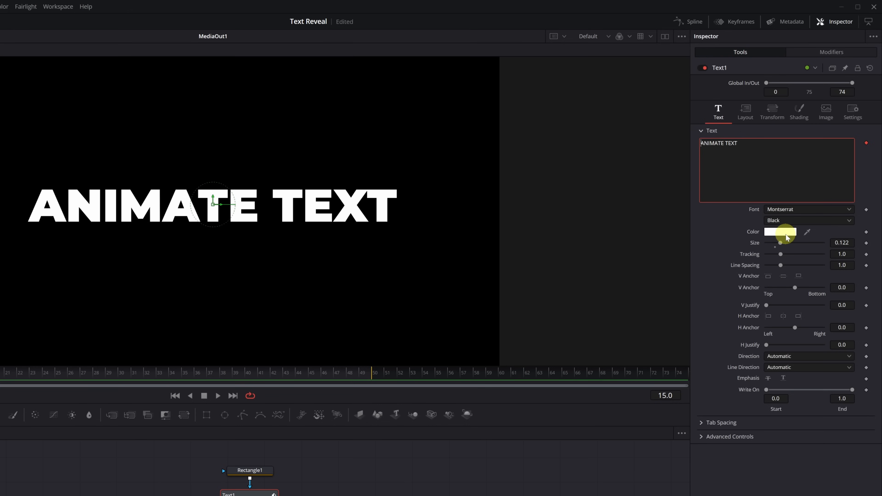
Set the Follower modifier's transform to act on Words.
click(828, 55)
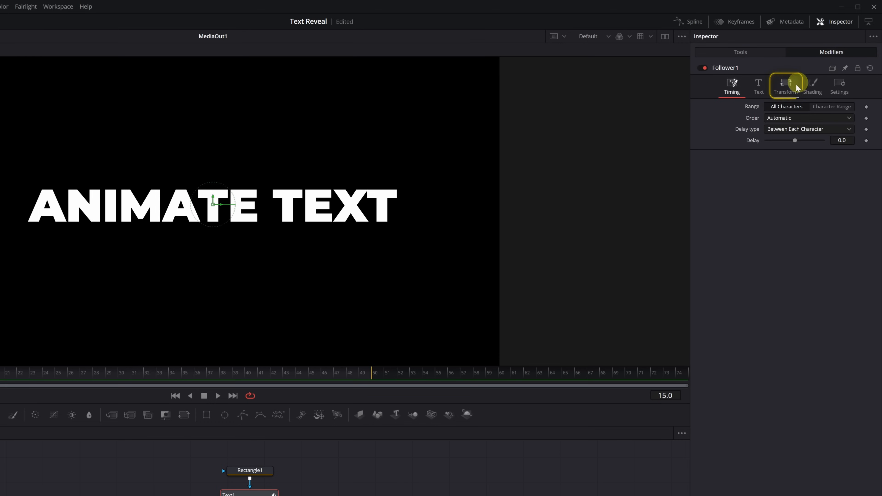
click(785, 97)
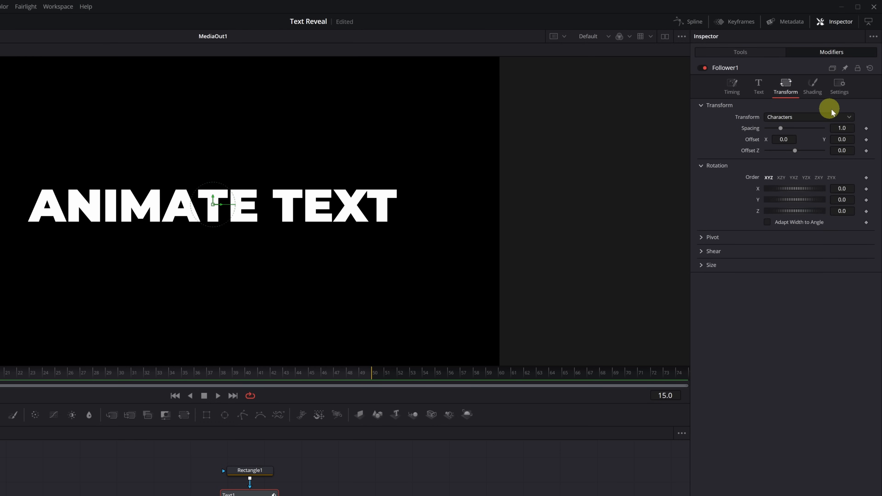
click(849, 117)
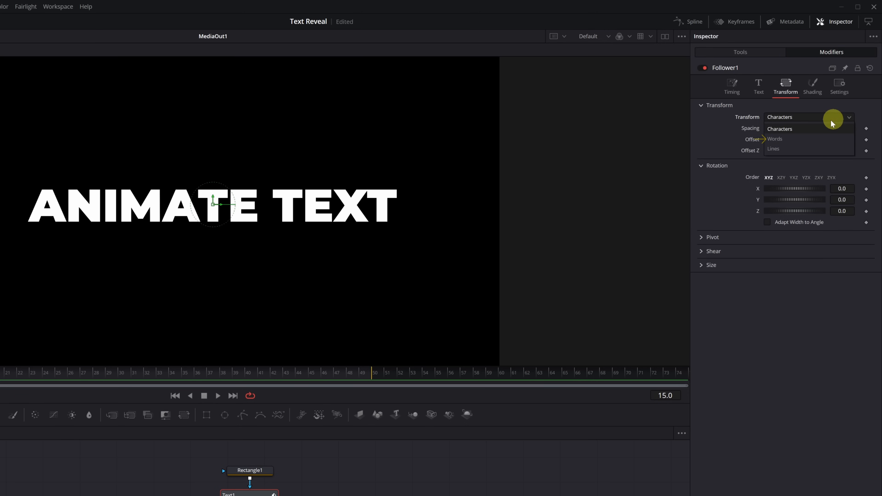
click(789, 141)
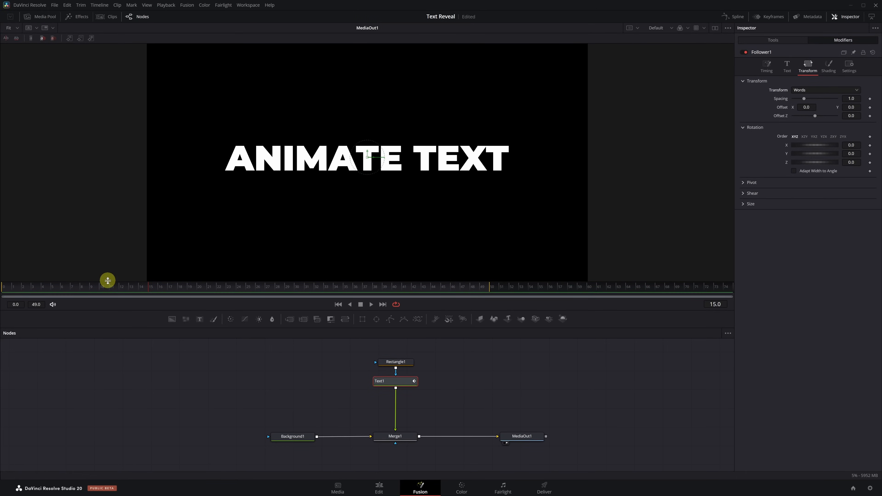
Keyframe the Follower's word offset at X 0.0, Y 0.0 on frame 10 and at Y about -0.067 on frame 0.
click(102, 288)
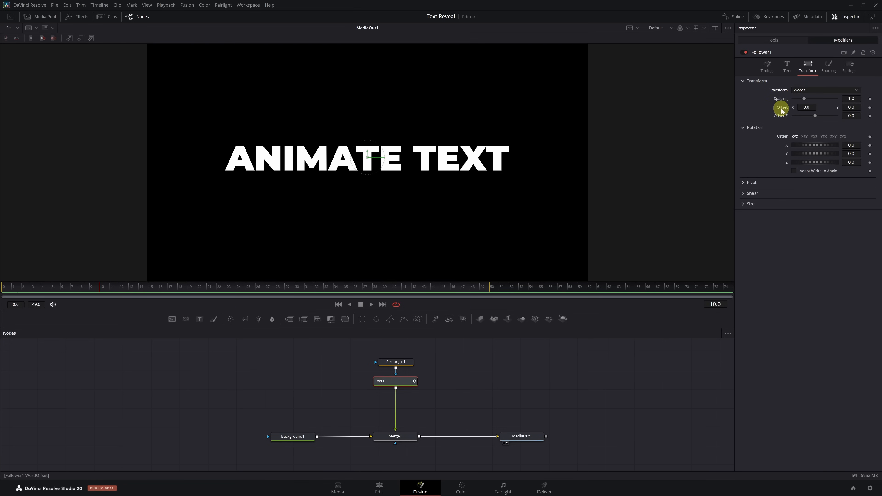
click(870, 108)
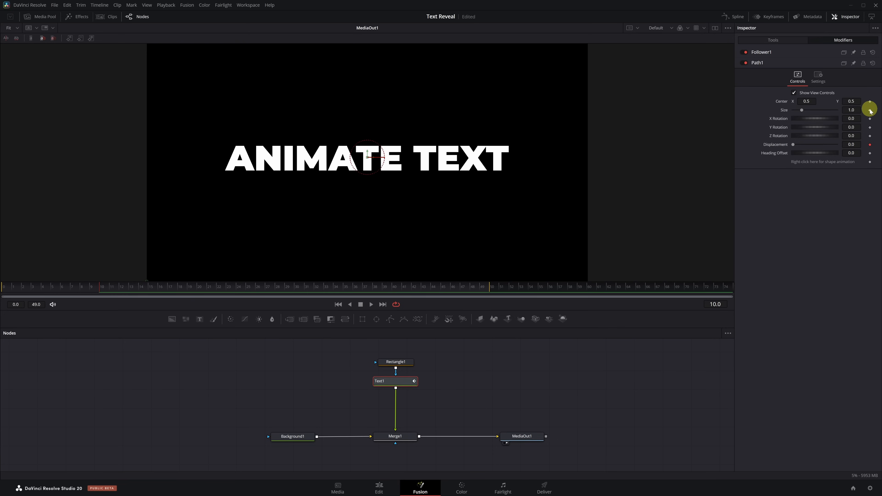
click(843, 103)
click(758, 63)
click(773, 53)
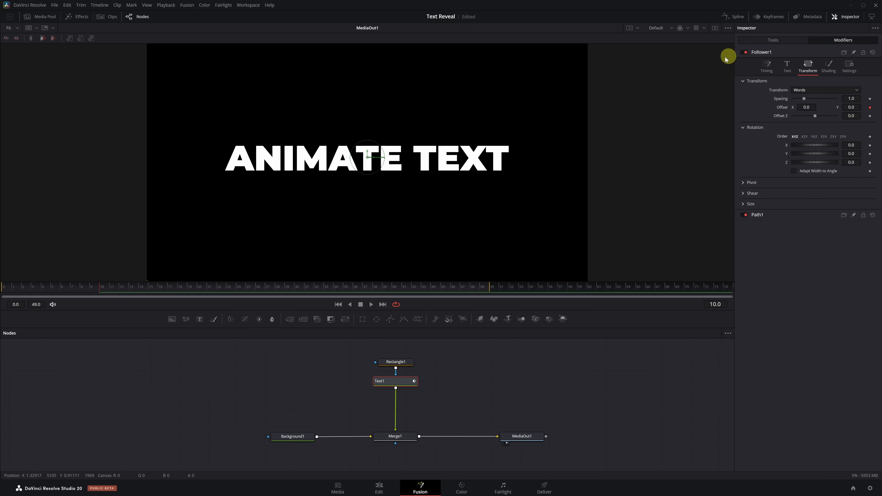
click(2, 290)
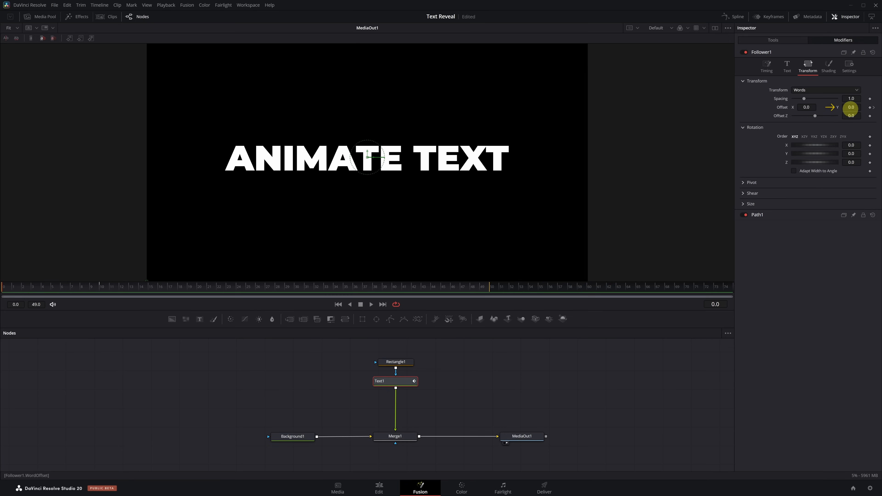
drag(849, 105, 829, 114)
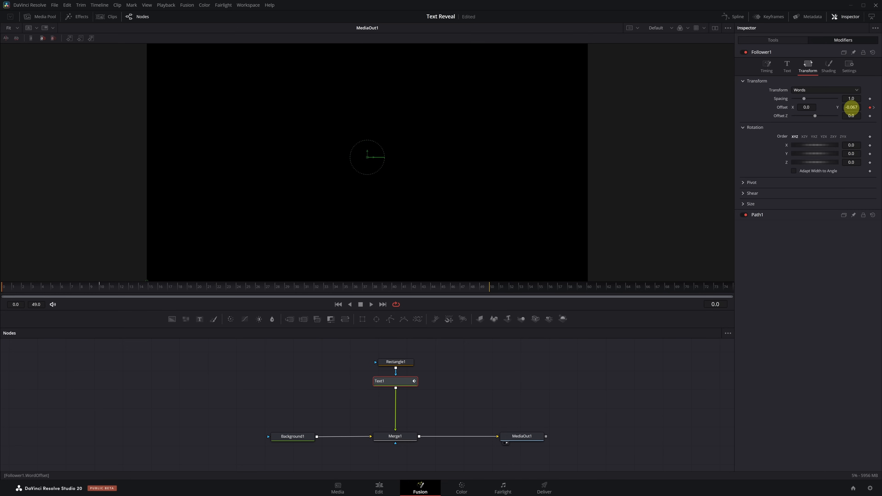
Keyframe the Follower's word offset at Y 0.0 on frame 30 and raise Y on frame 40 until the words leave the mask.
key(space)
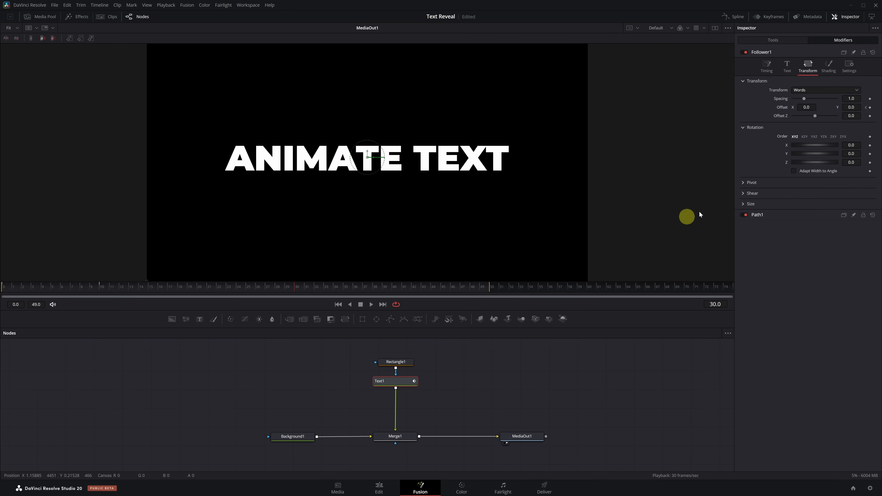
click(870, 108)
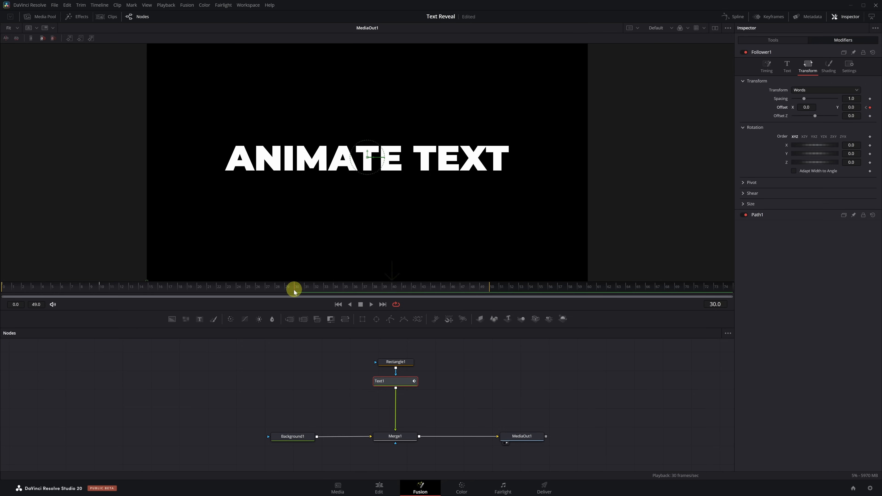
drag(294, 290, 393, 288)
drag(851, 107, 872, 107)
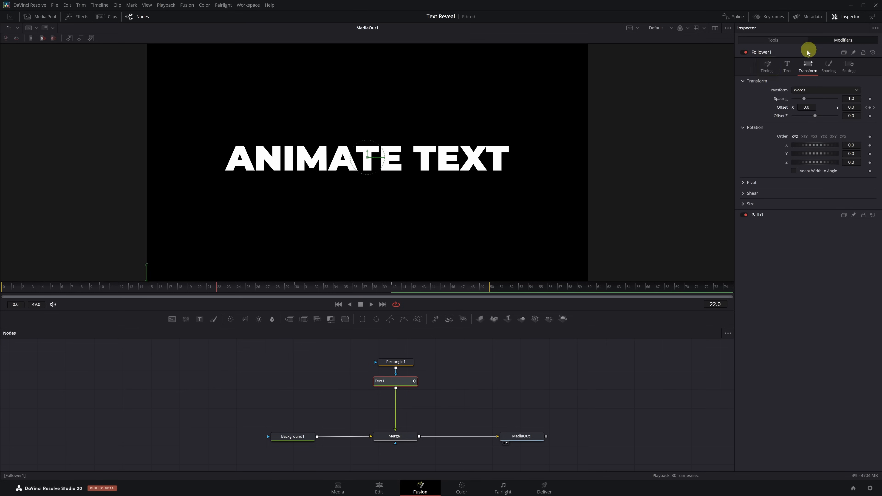
Set the Follower's delay between each character to 1.5 and play back the animation.
click(768, 74)
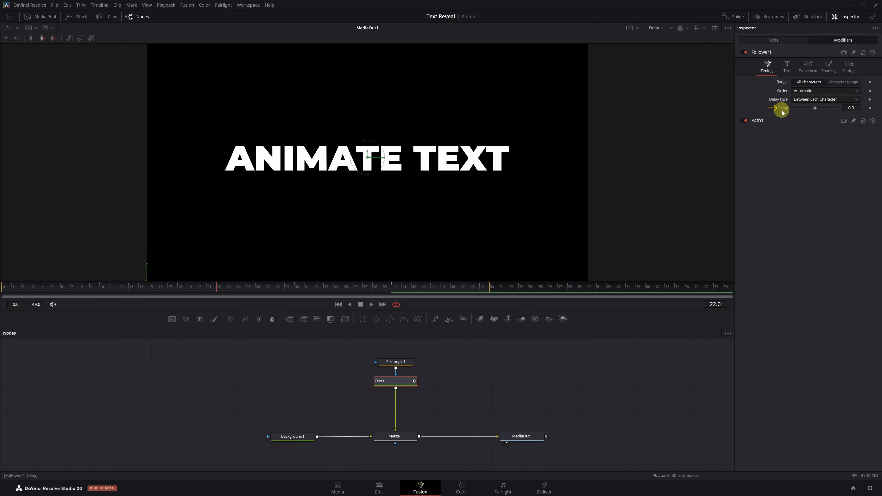
click(852, 107)
text(1.)
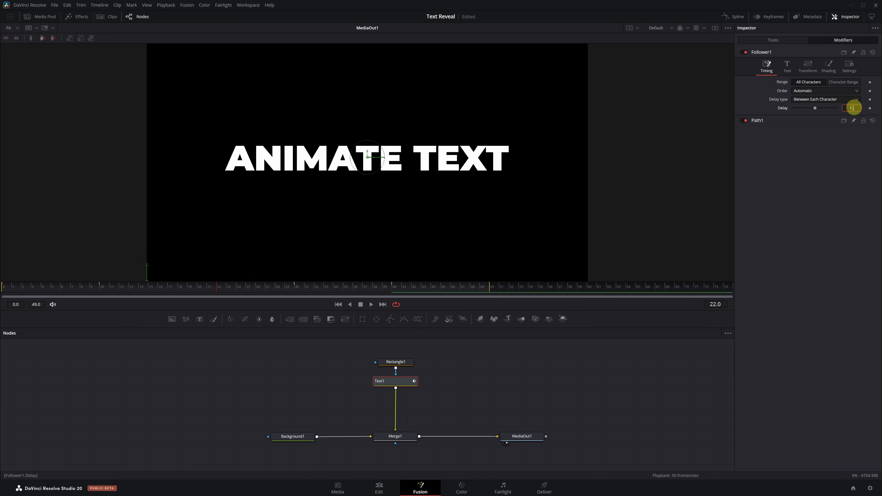
text(5)
key(Return)
key(space)
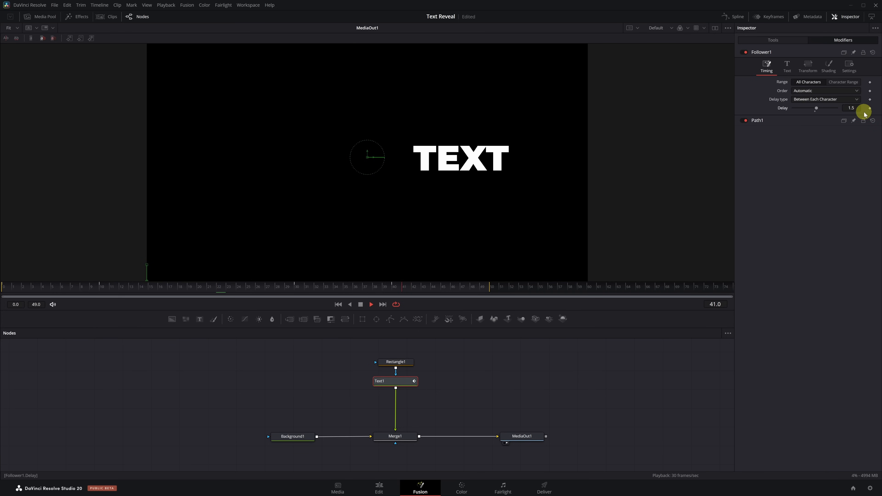
key(space)
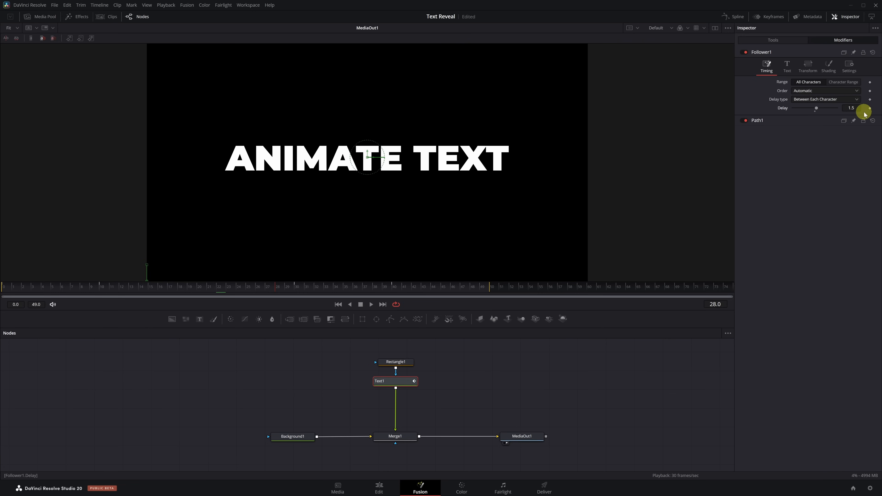
key(space)
Open the Spline editor and show Text1's Word Offset Displacement curve fitted to the view.
click(743, 21)
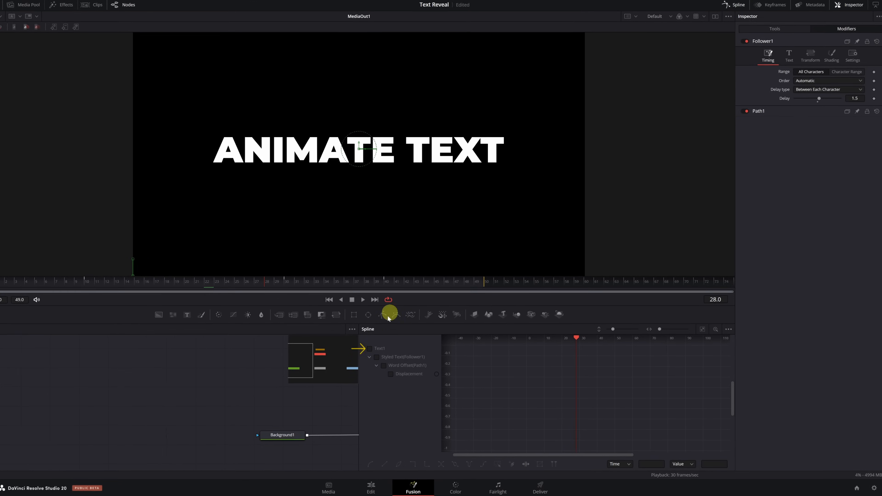
click(370, 348)
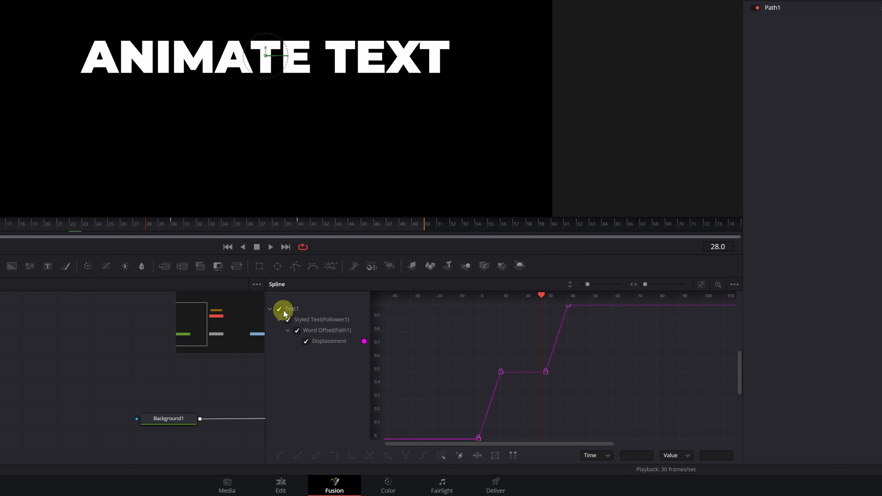
click(705, 285)
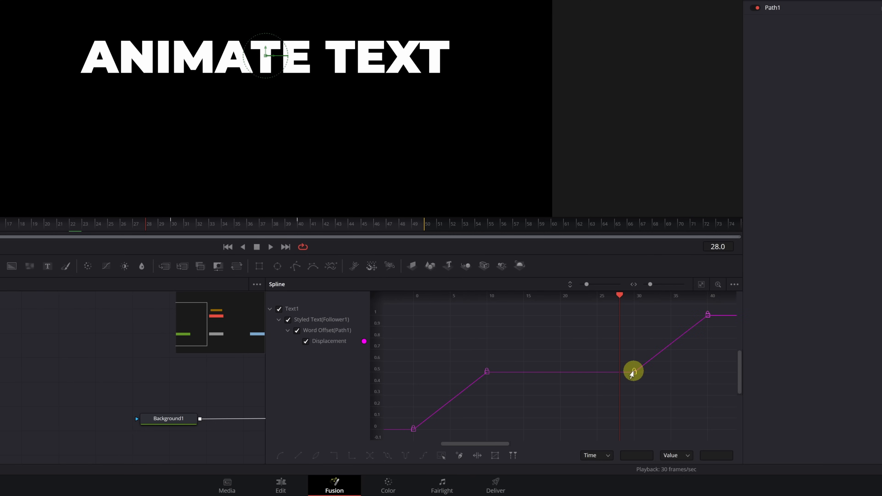
Apply Out Cubic easing to all keyframes of the Displacement curve, preview the motion and close the Spline editor.
drag(715, 307, 400, 438)
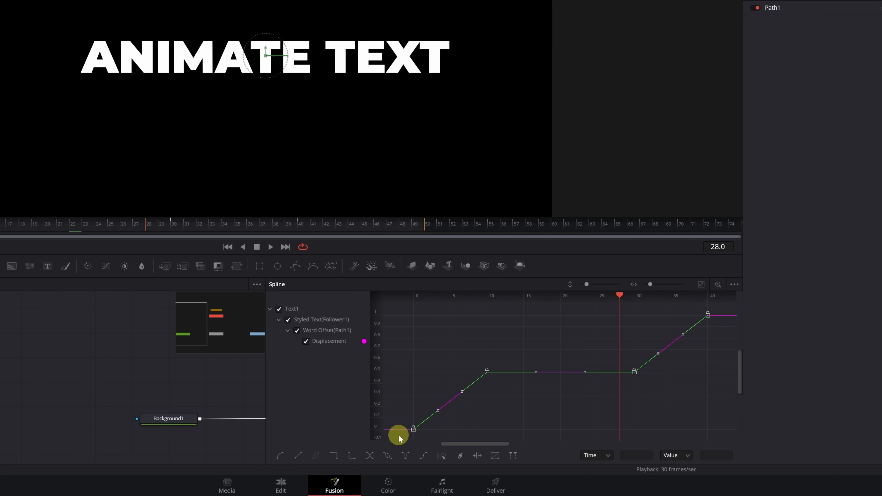
right_click(455, 352)
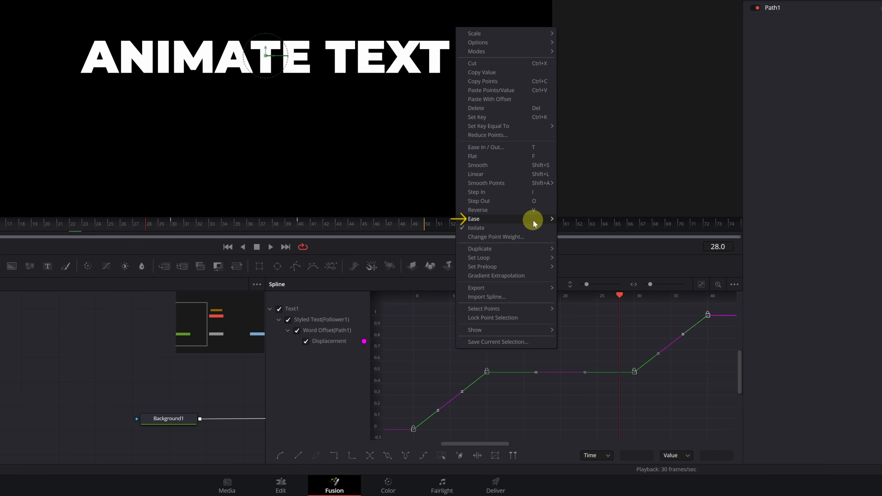
mouse_move(534, 223)
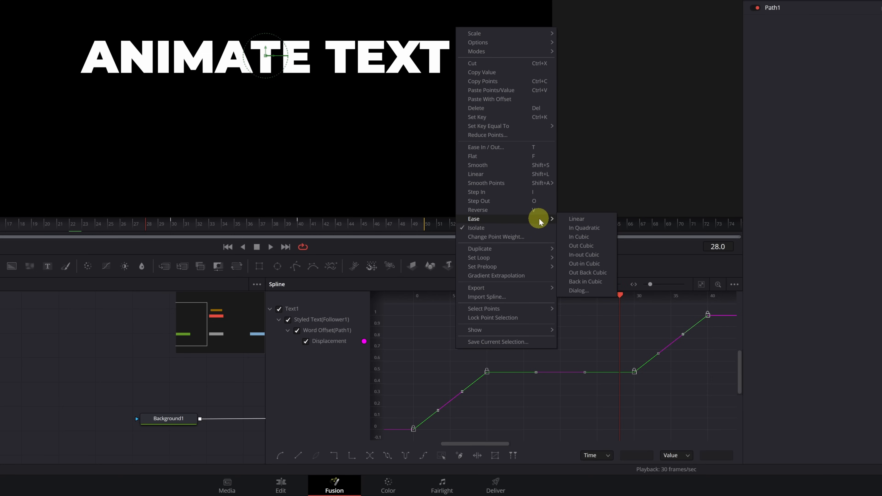
click(582, 248)
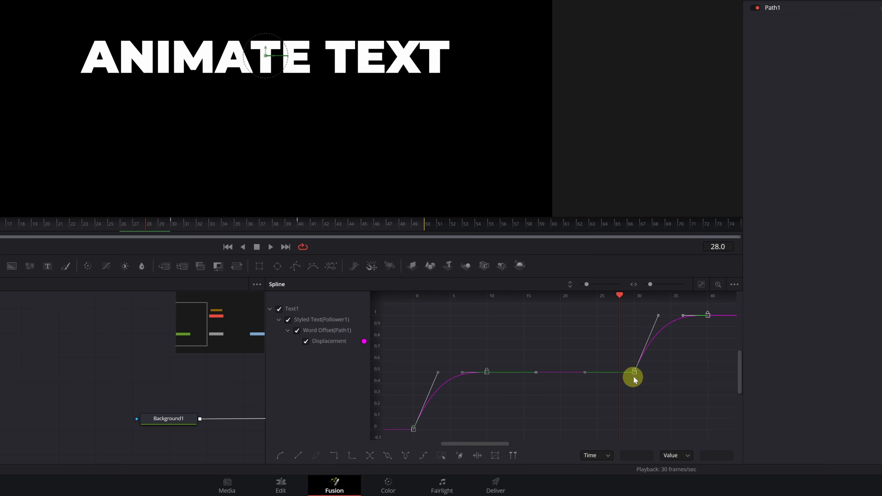
key(space)
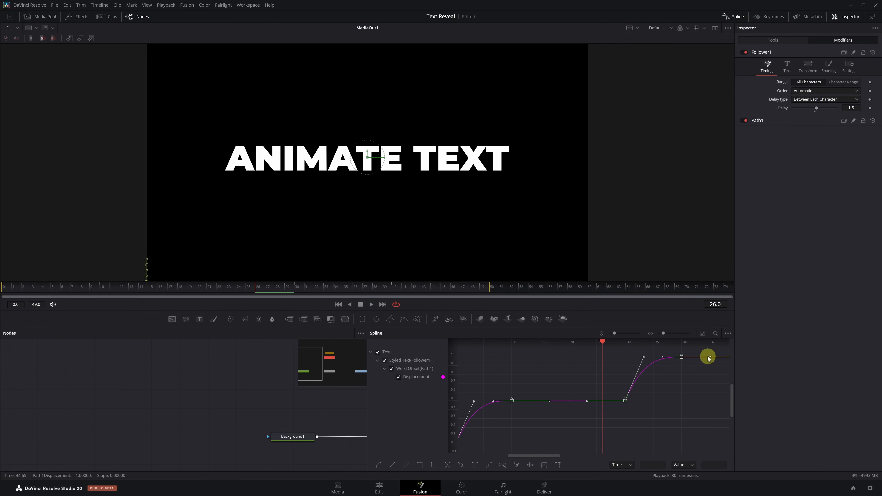
click(743, 20)
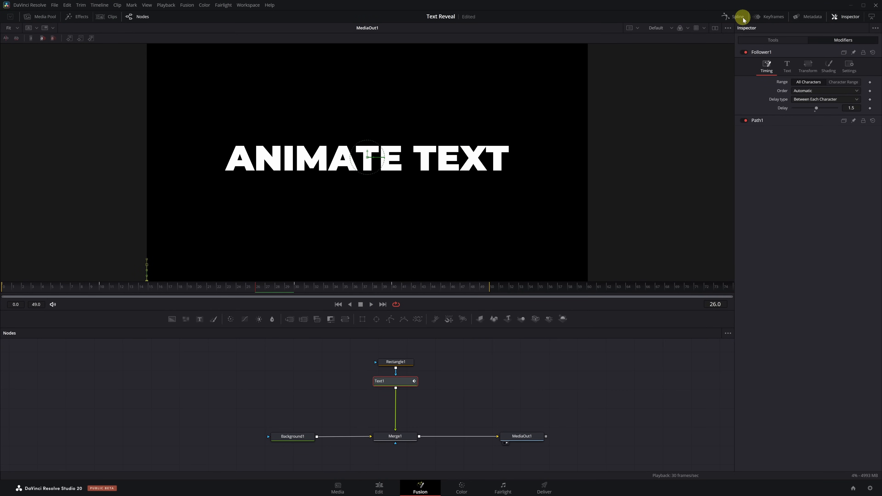
Enable motion blur on Text1 with a quality of 10 and play back the result.
click(380, 382)
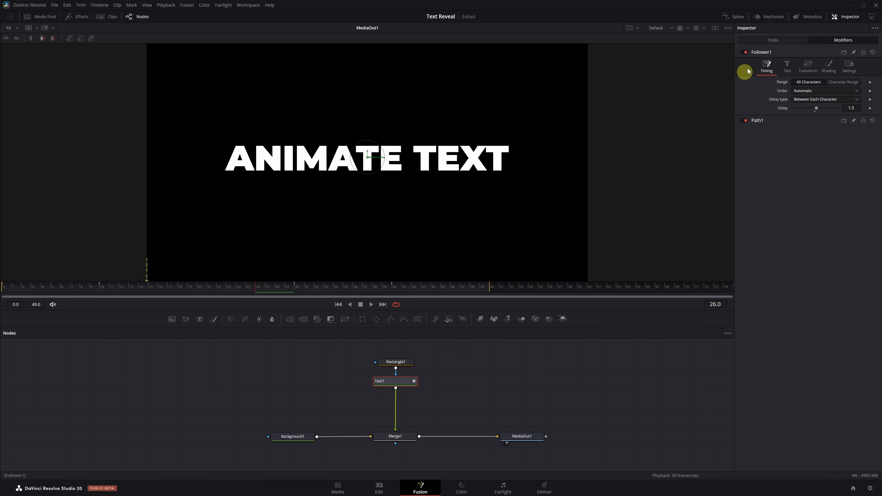
click(772, 40)
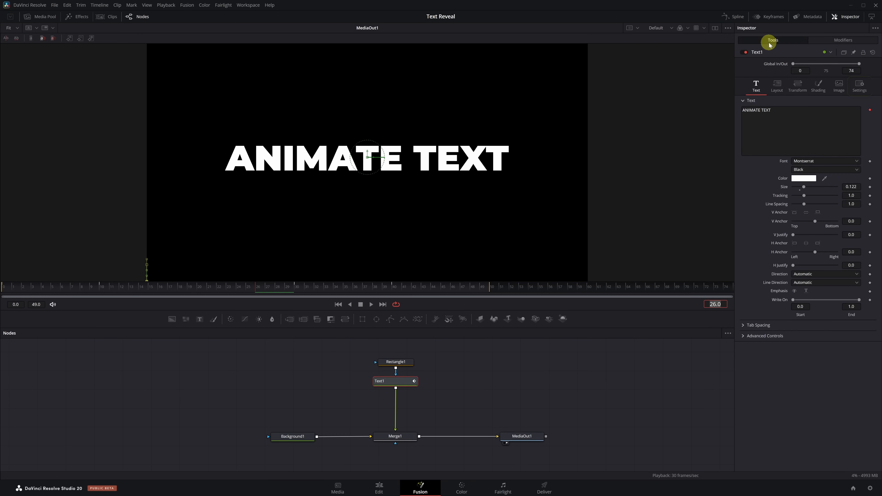
click(860, 87)
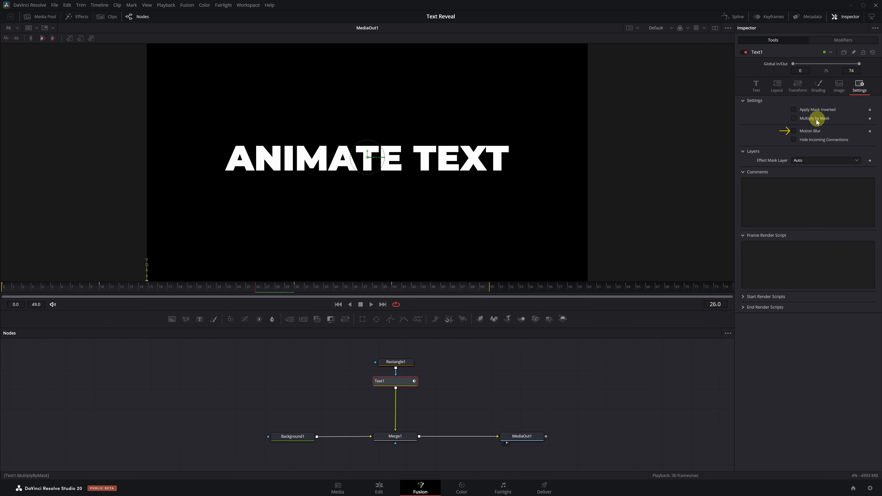
click(794, 131)
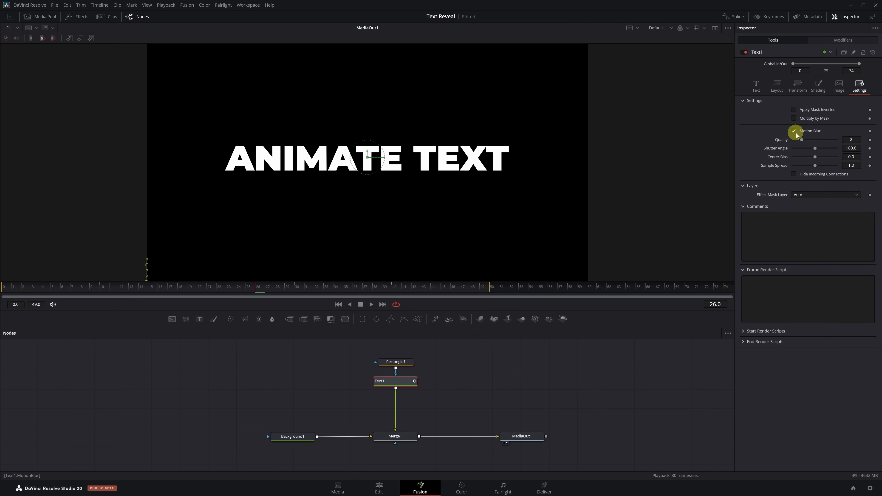
drag(802, 140, 832, 141)
key(space)
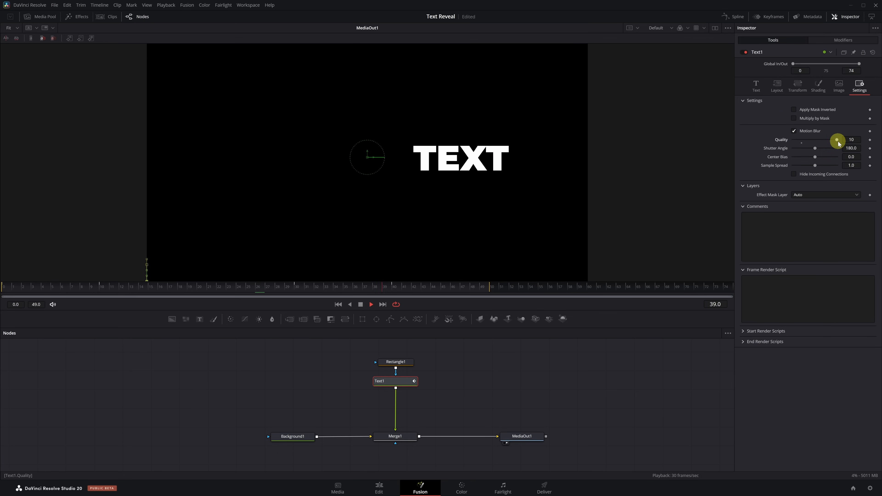
key(space)
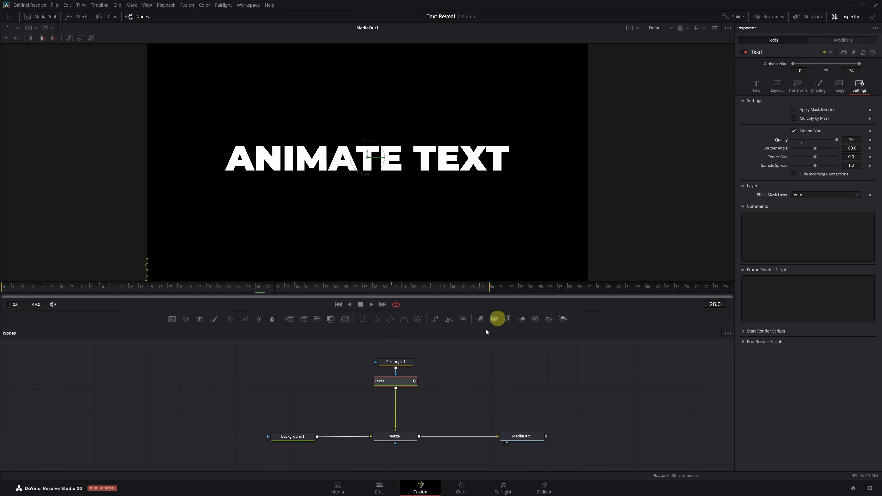
Make Background1 fully transparent by setting its alpha to 0.0.
click(292, 438)
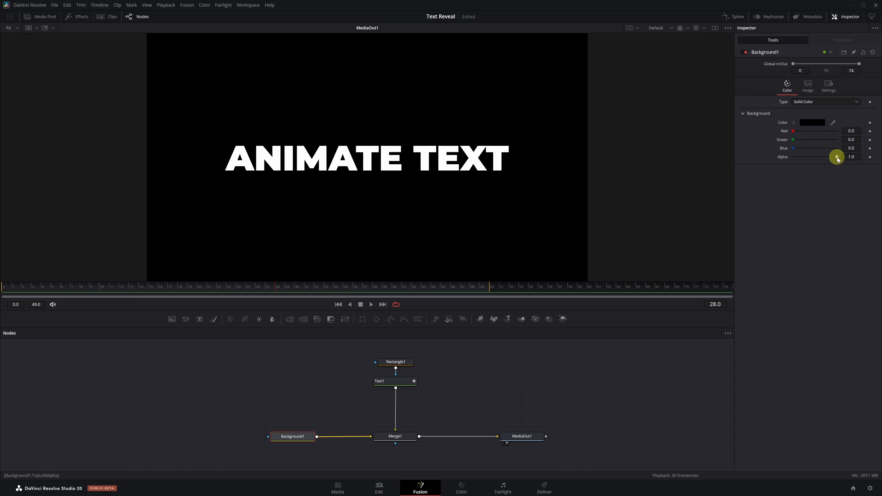
drag(835, 156, 795, 159)
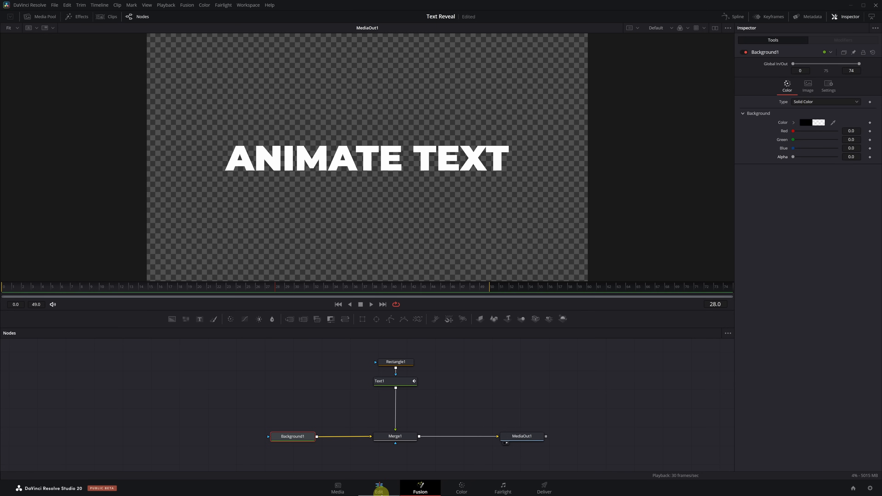
On the Edit page, trim the end of the Fusion Composition 1 clip to 01:00:01:23 and play it back.
click(379, 488)
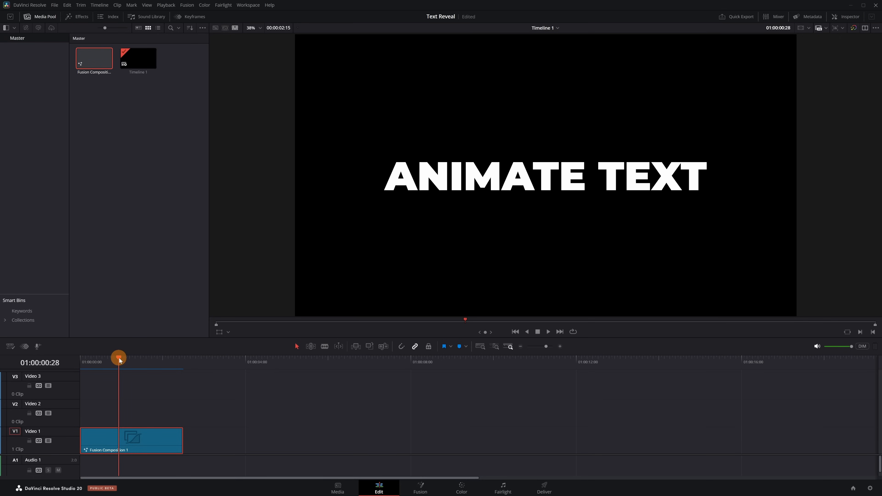
drag(120, 358, 153, 360)
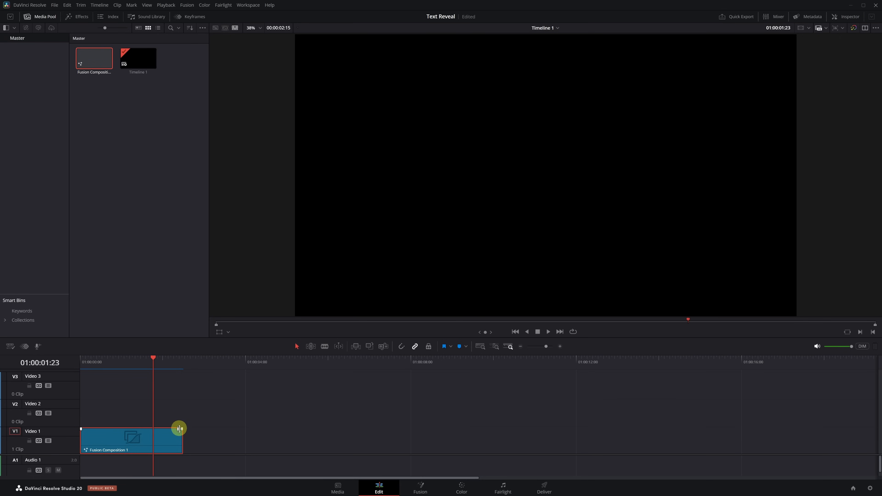
drag(179, 429, 153, 440)
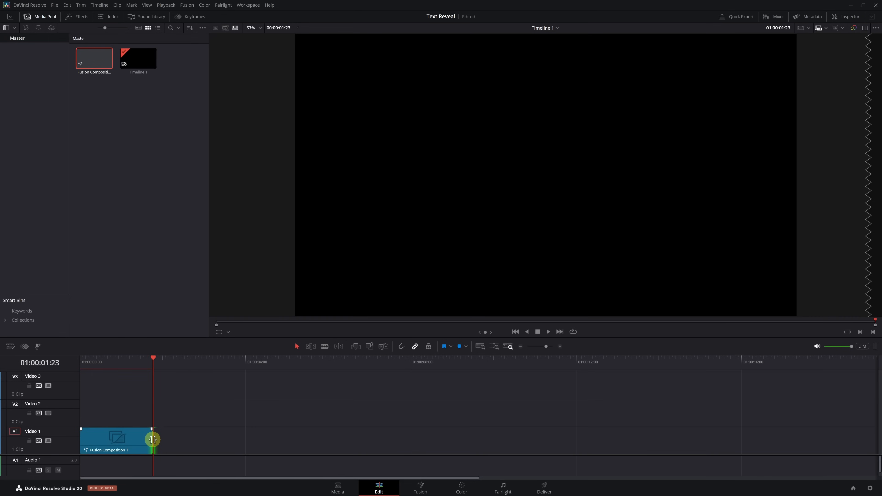
click(88, 363)
key(space)
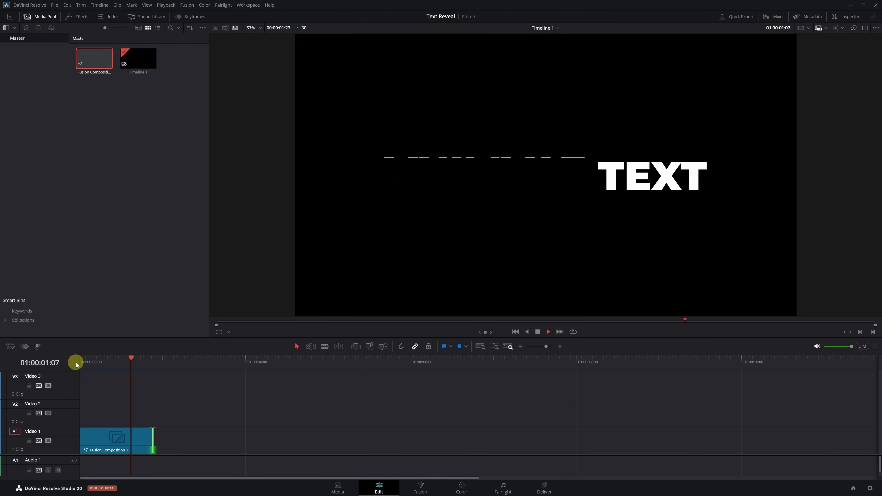
click(123, 362)
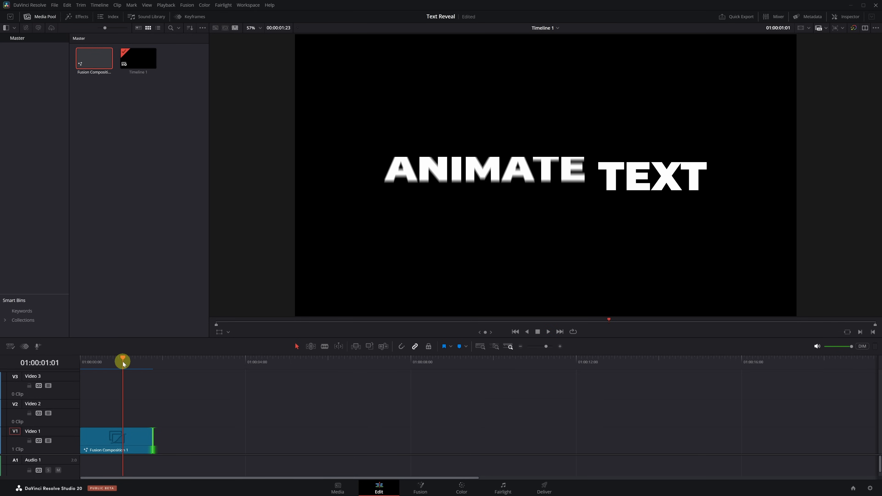
Duplicate the Fusion composition clip onto Video 2 and Video 3, staggered so that each copy slightly overlaps the clip before it.
click(138, 437)
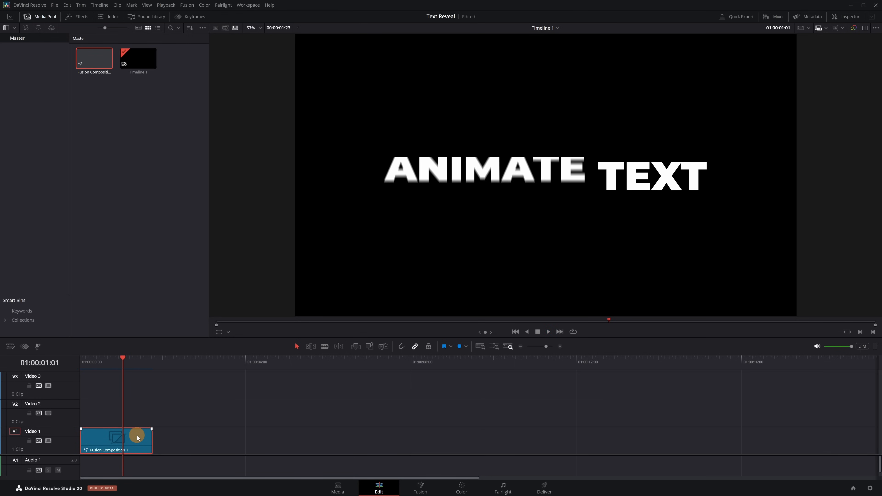
drag(138, 438, 263, 395)
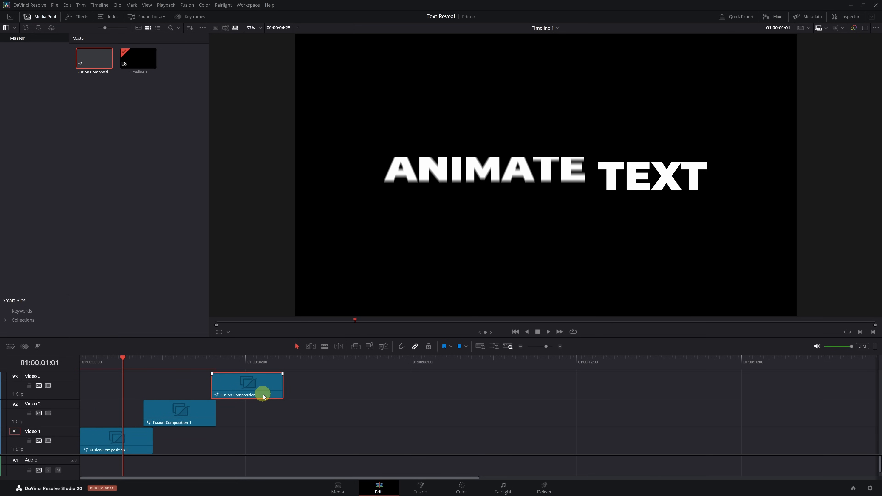
Open the Video 2 copy on the Fusion page and change Text1's text to "USING THIS".
click(181, 360)
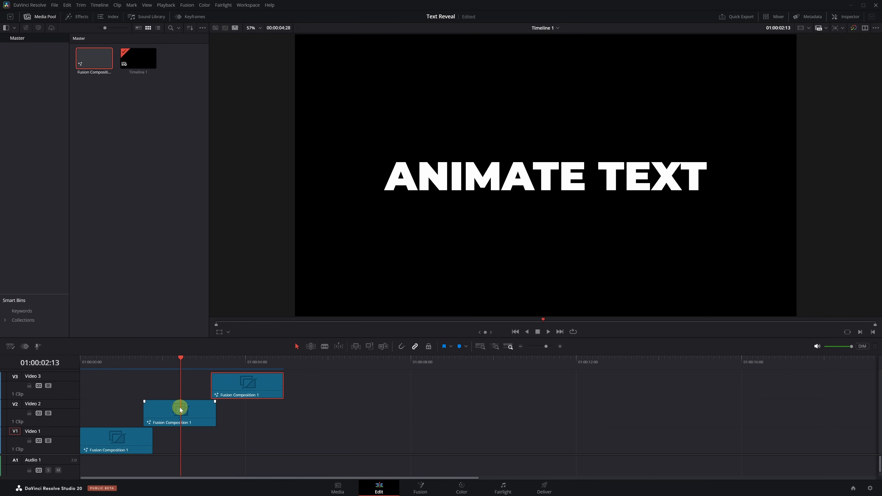
click(430, 489)
click(348, 381)
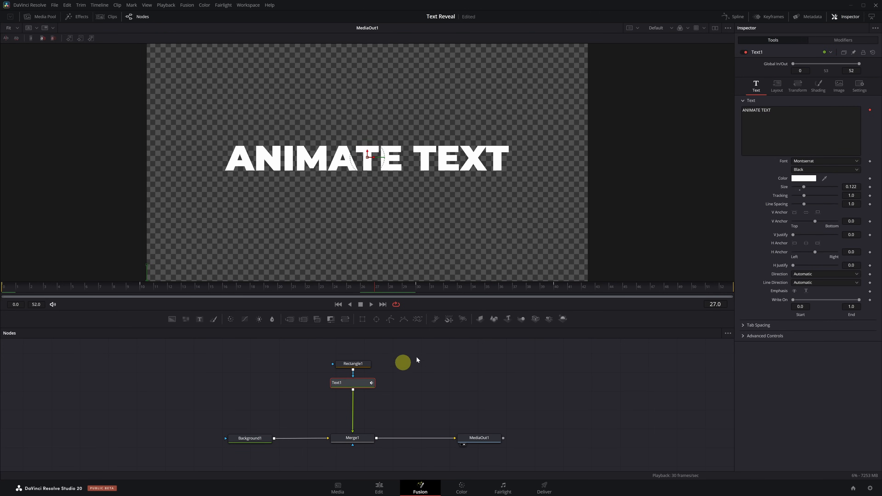
drag(790, 112, 734, 111)
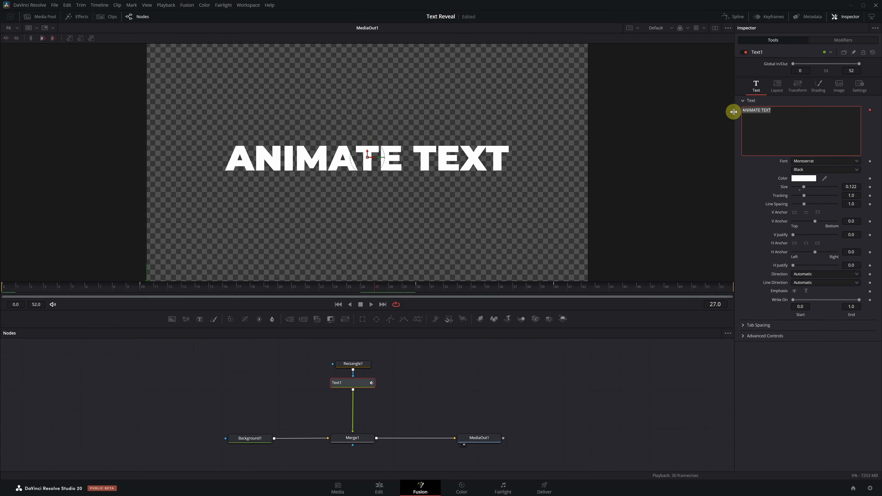
text(USING THIS)
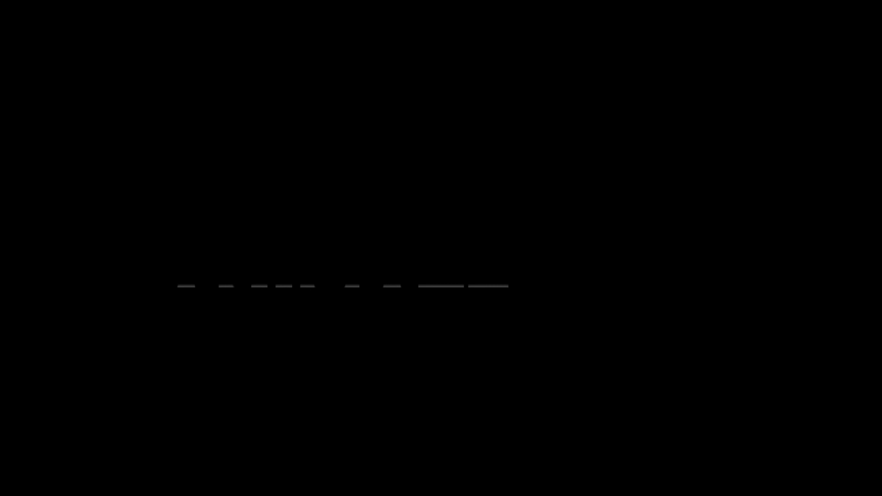